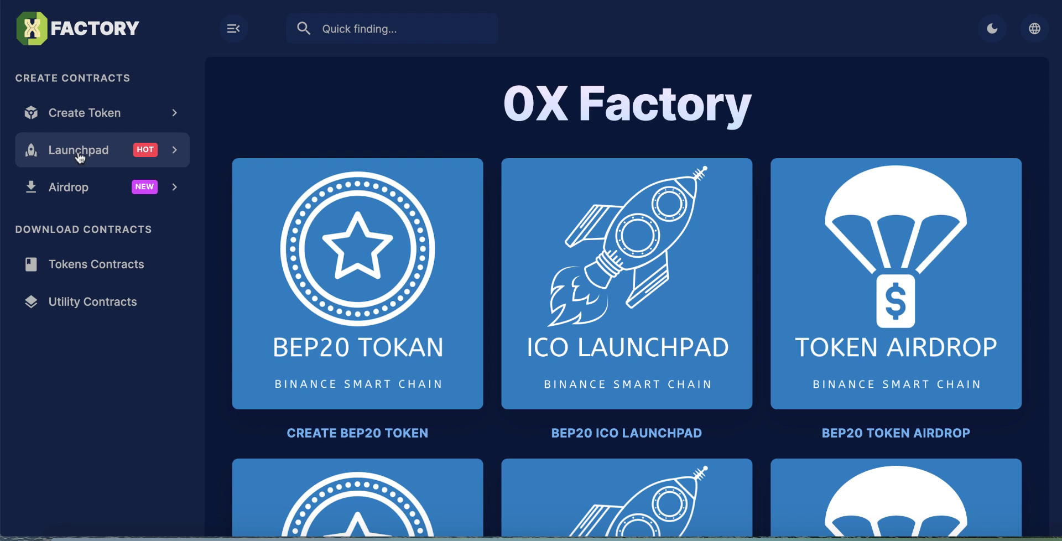
Open the Create ICO Launchpad Contract form for Smart Chain TestNet from the Launchpad sidebar menu
left_click(81, 155)
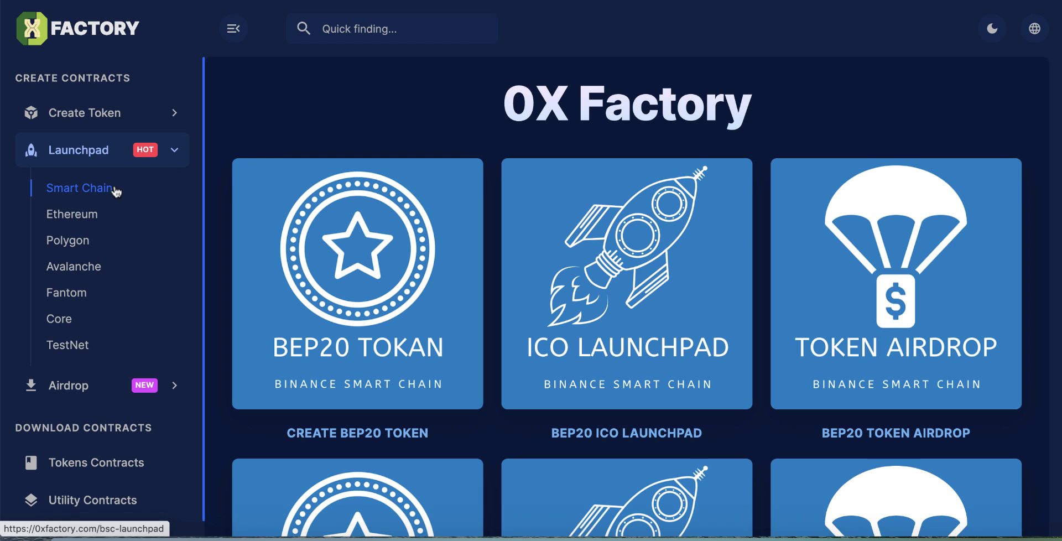
left_click(97, 196)
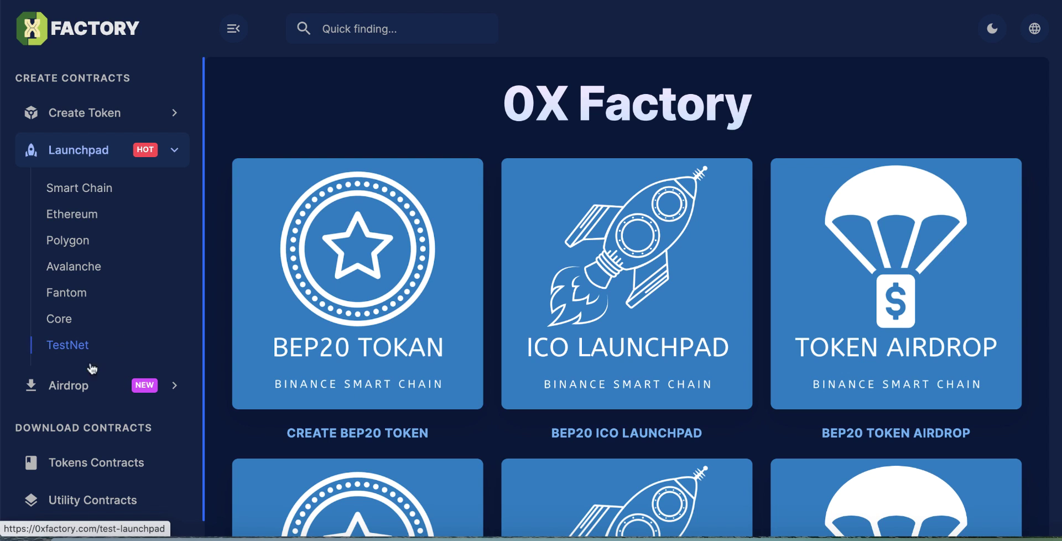
left_click(68, 344)
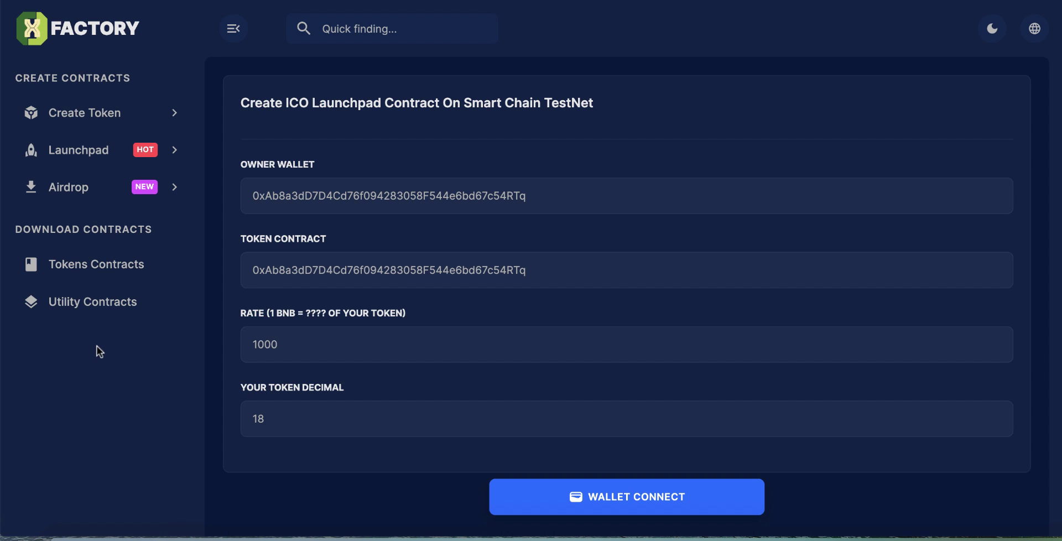
left_click_drag(323, 168, 243, 169)
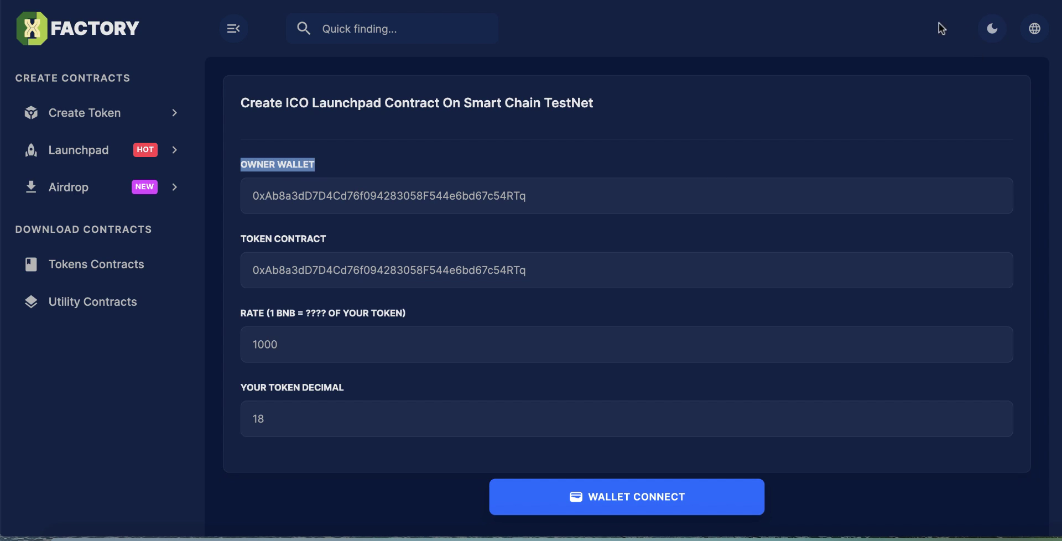
Copy the connected MetaMask account address into the Owner Wallet field
key("alt+shift+m")
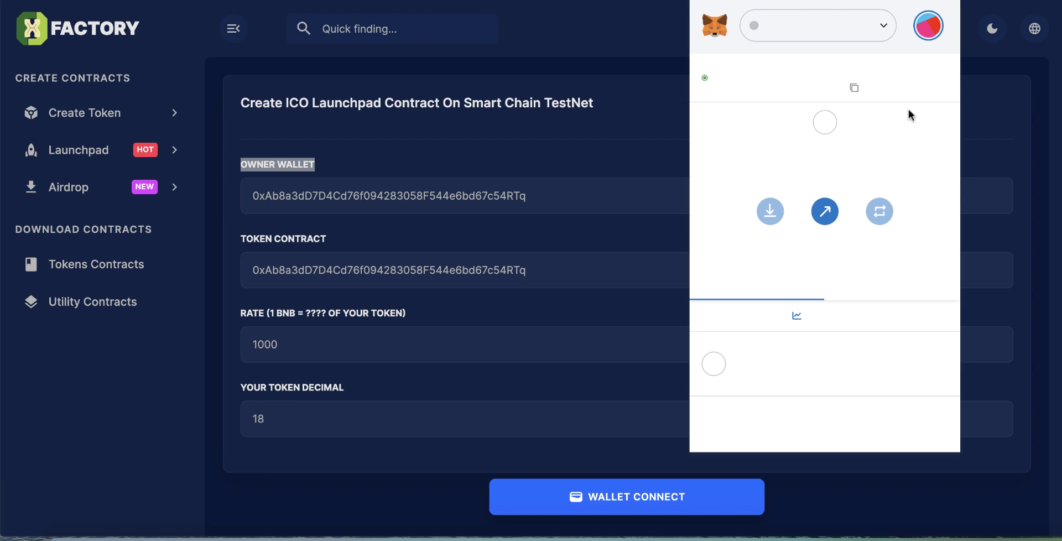
left_click(945, 80)
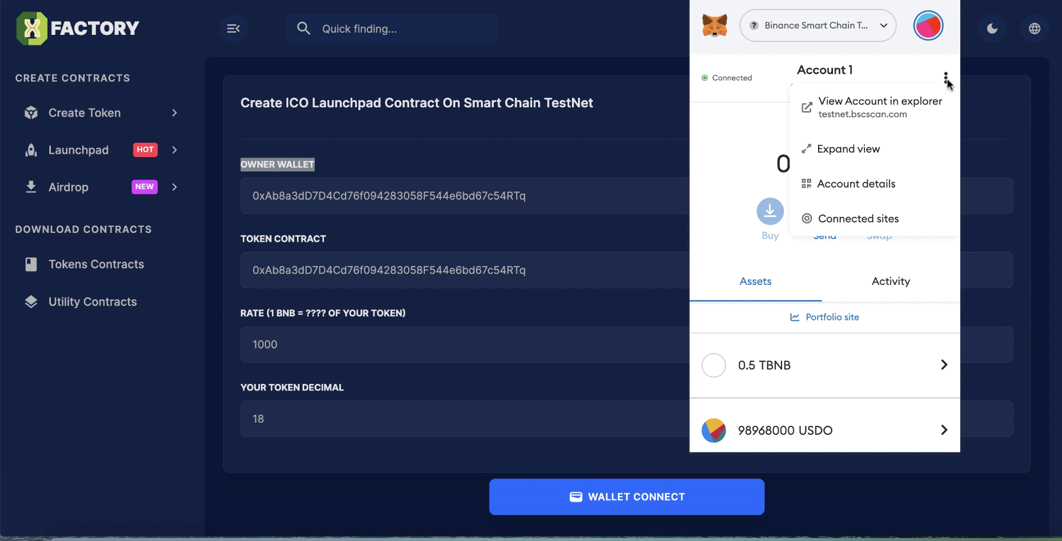
left_click(766, 78)
left_click(819, 93)
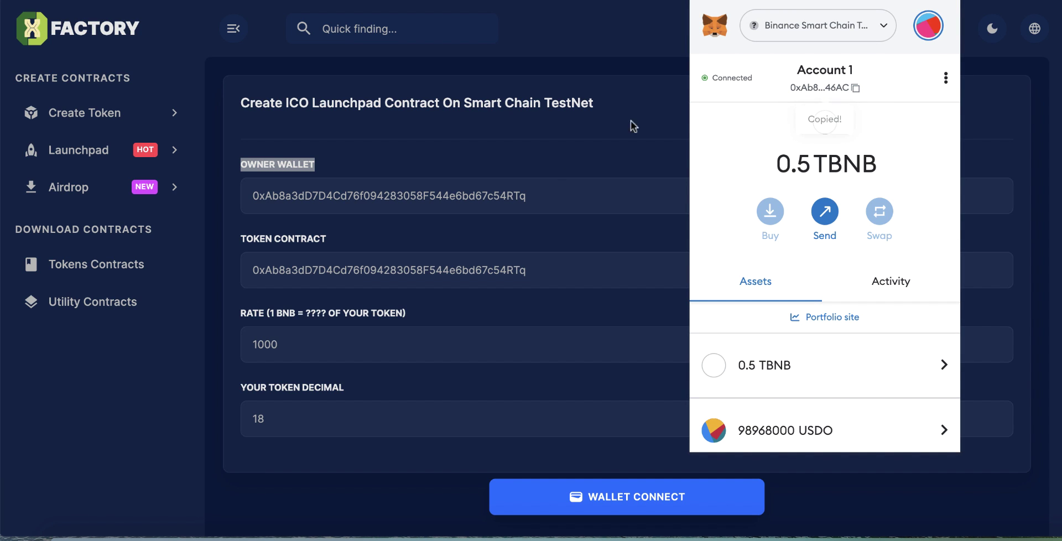
left_click(545, 209)
key("ctrl+v")
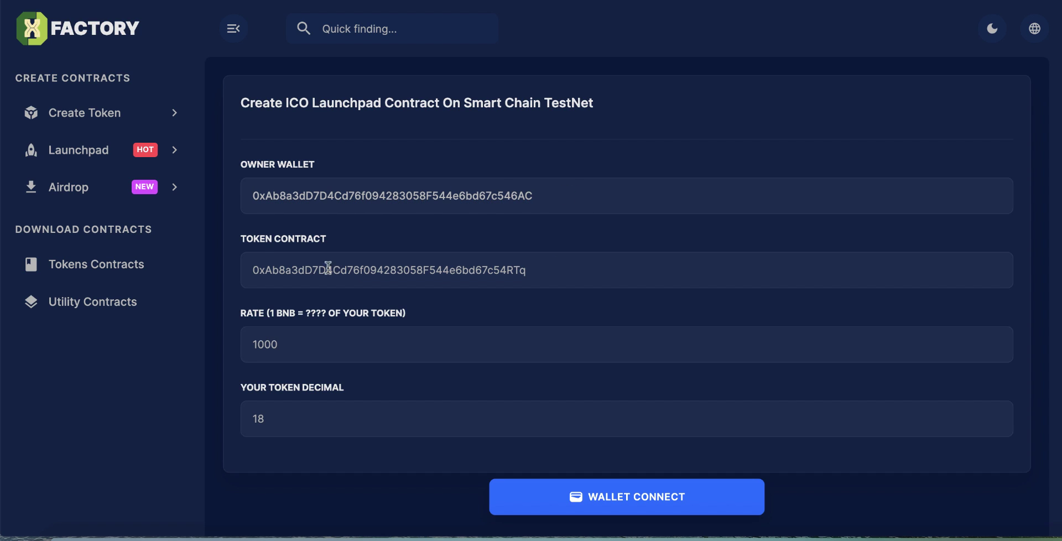
Copy the USDO token's contract address from BscScan into the Token Contract field
left_click_drag(255, 239, 318, 244)
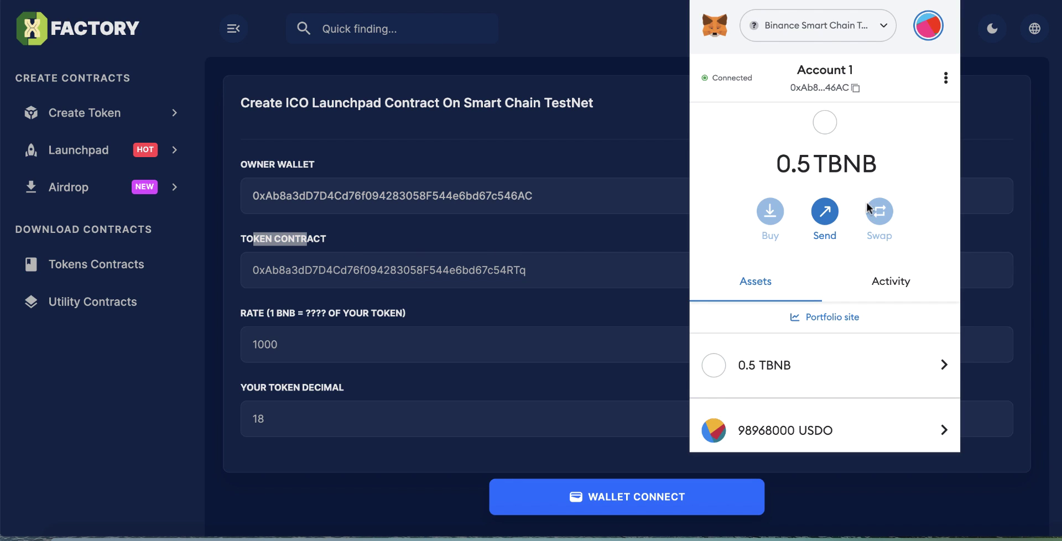
scroll(836, 329, "down", 3)
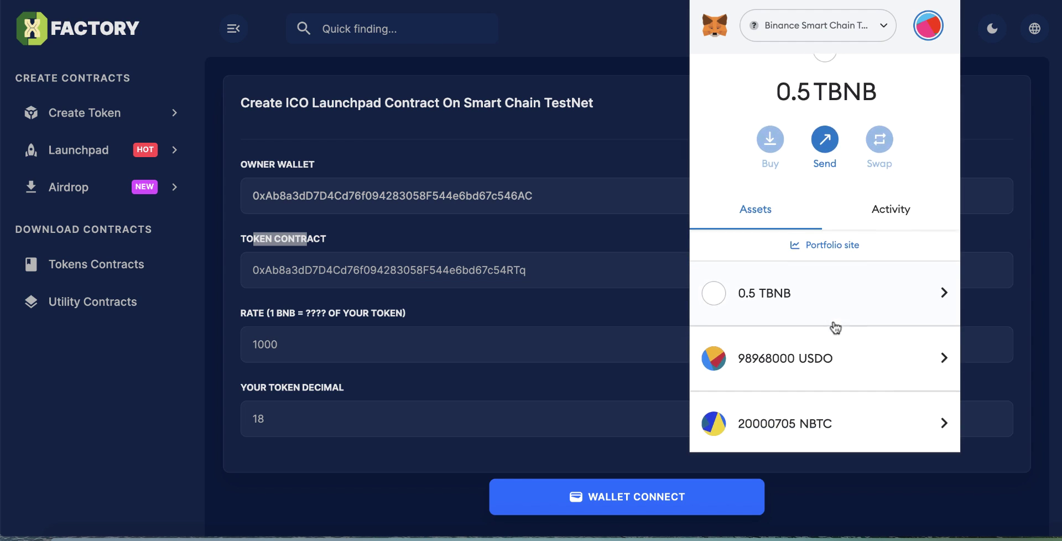
left_click(829, 353)
left_click(946, 78)
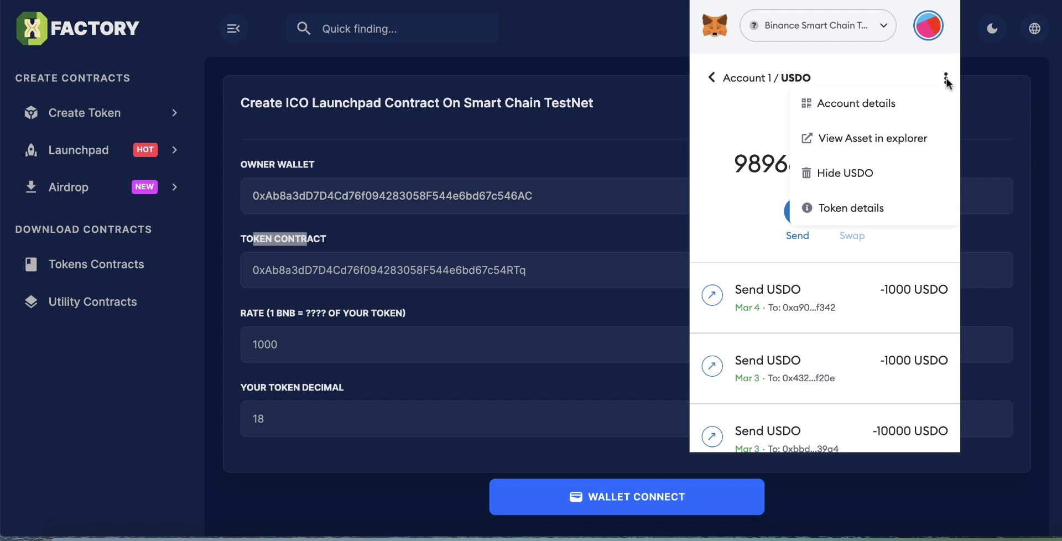
left_click(870, 146)
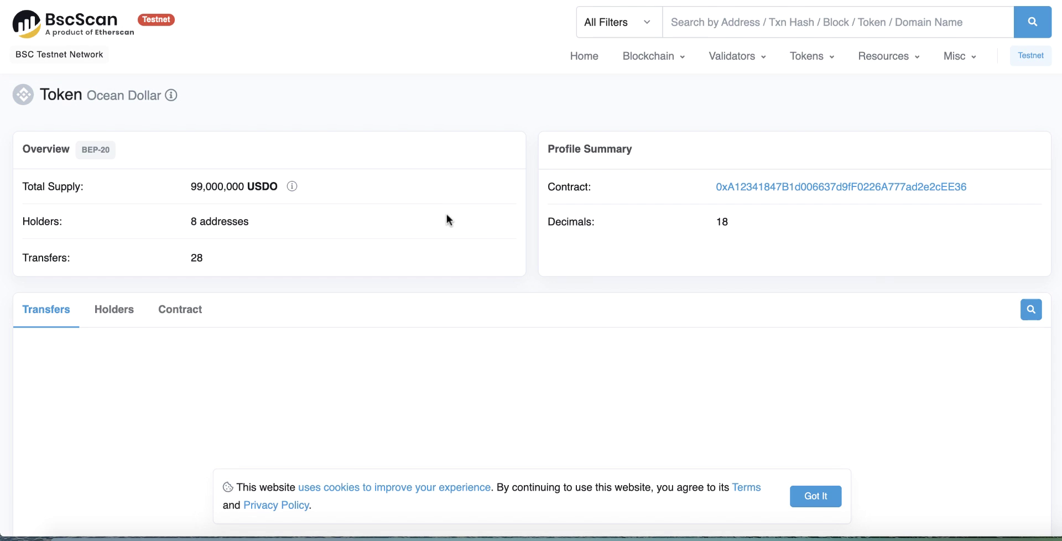
left_click(982, 189)
key("super+w")
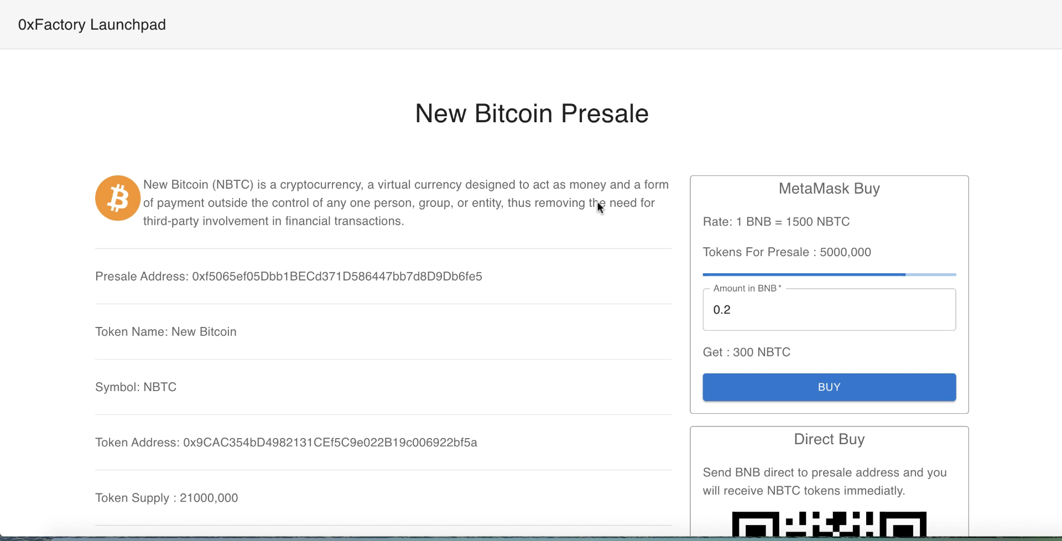
key("super+w")
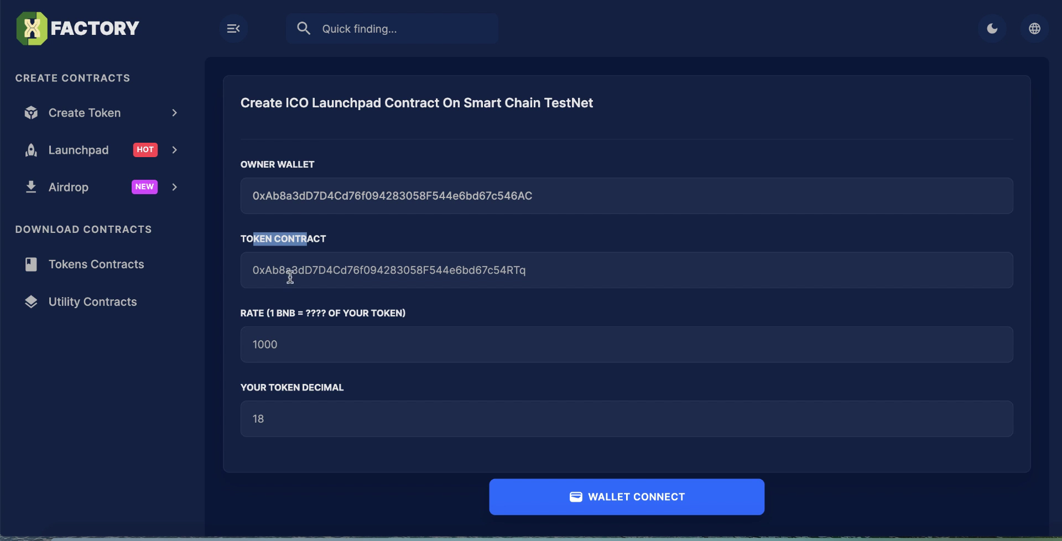
left_click(334, 268)
key("super+v")
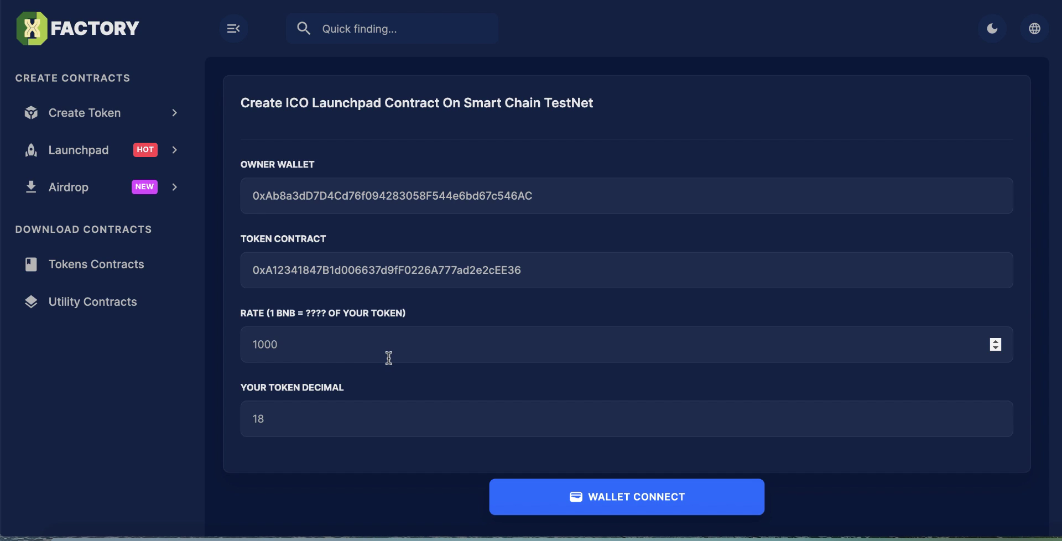
Enter rate 1000 and check on BscScan that the USDO token uses 18 decimals
type("1000")
left_click_drag(259, 396, 348, 399)
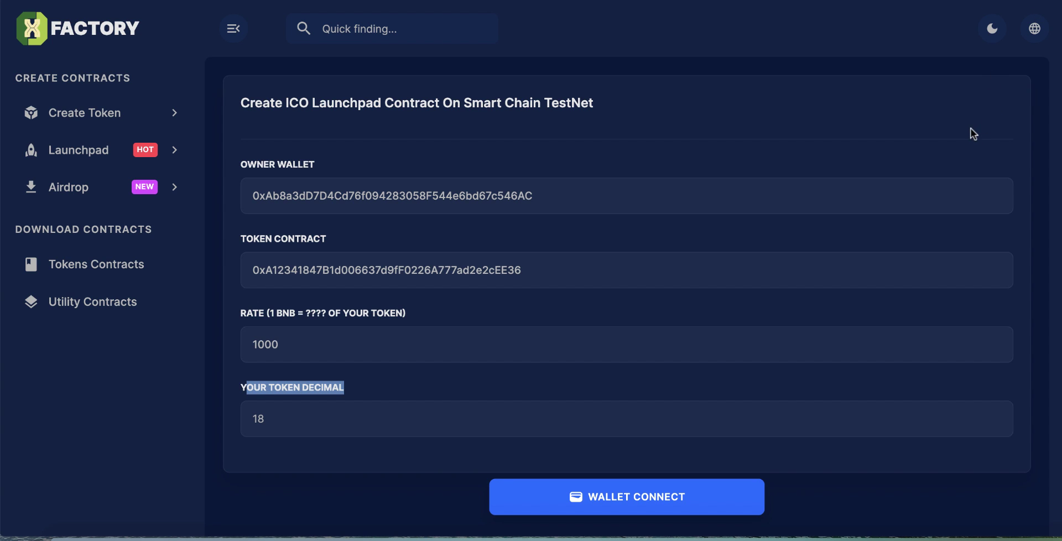
key("alt+shift+m")
scroll(912, 332, "down", 3)
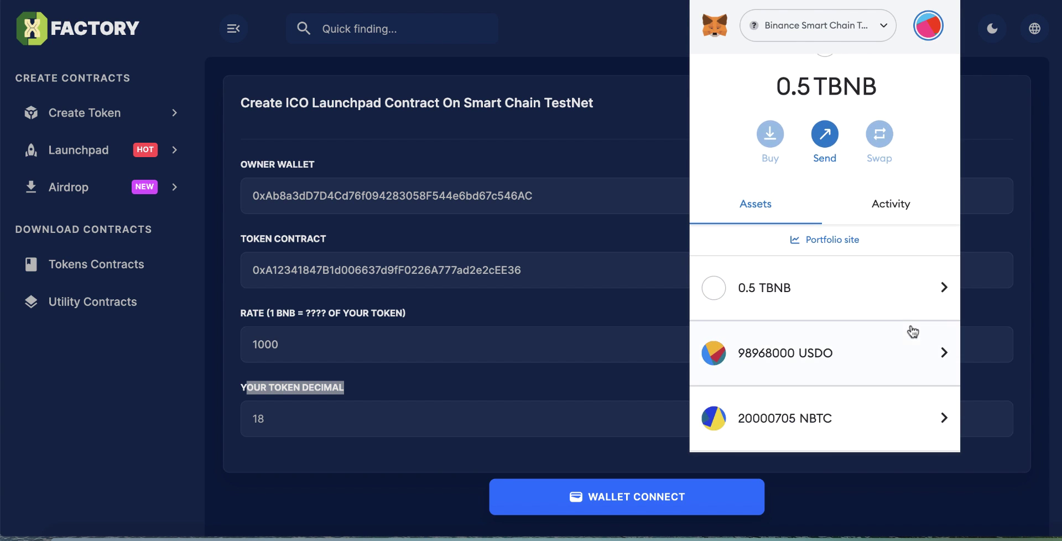
left_click(919, 352)
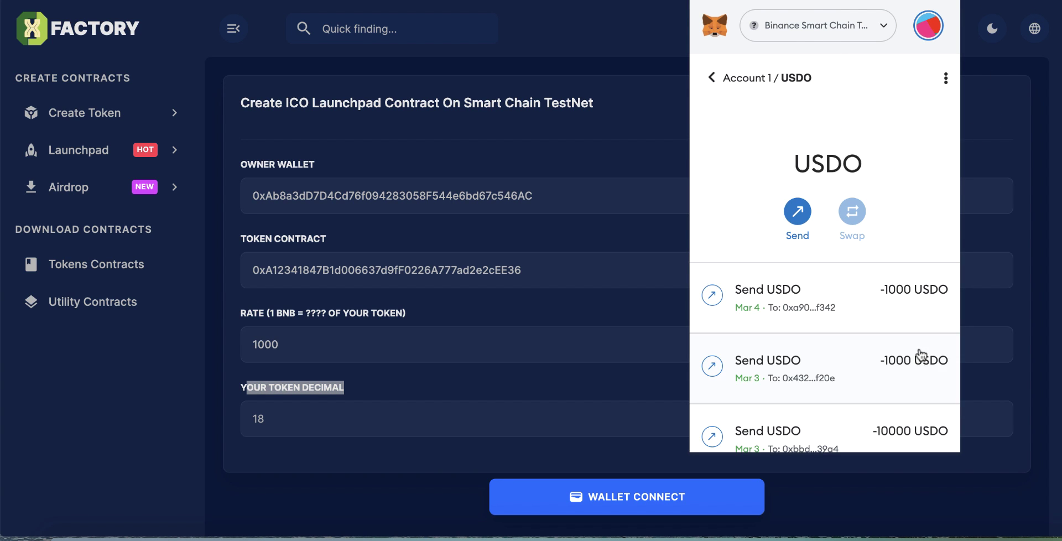
left_click(946, 78)
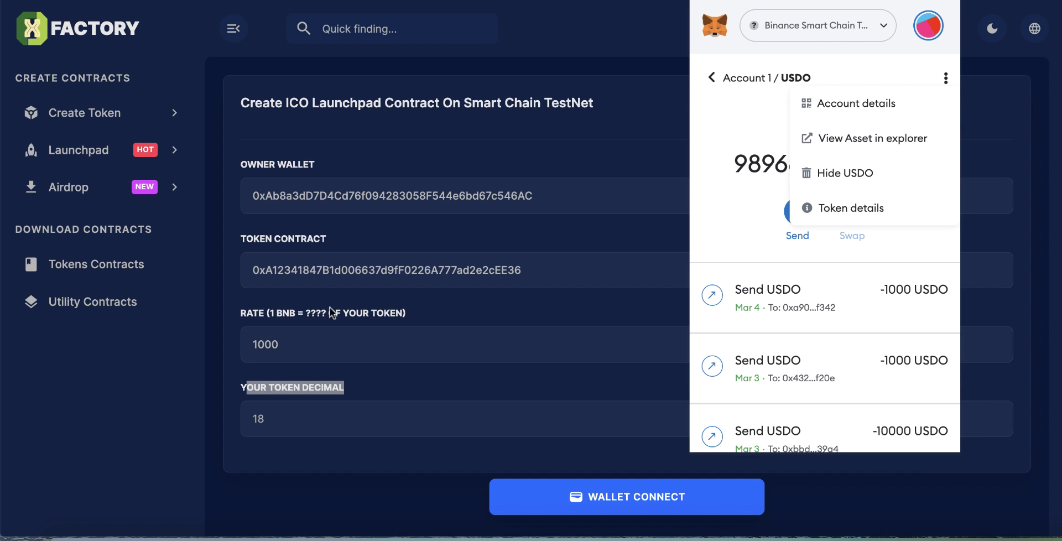
left_click(860, 145)
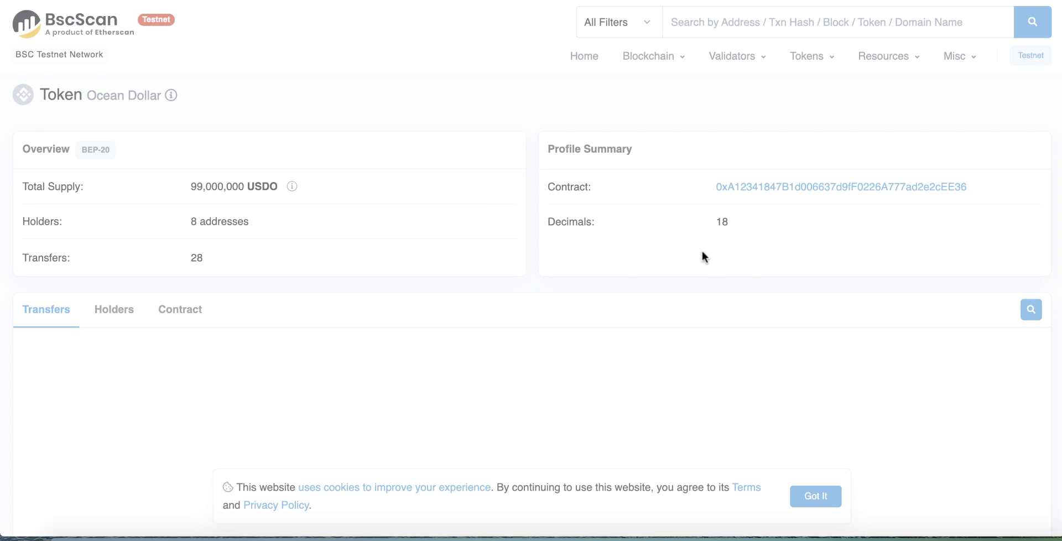
left_click_drag(554, 222, 748, 228)
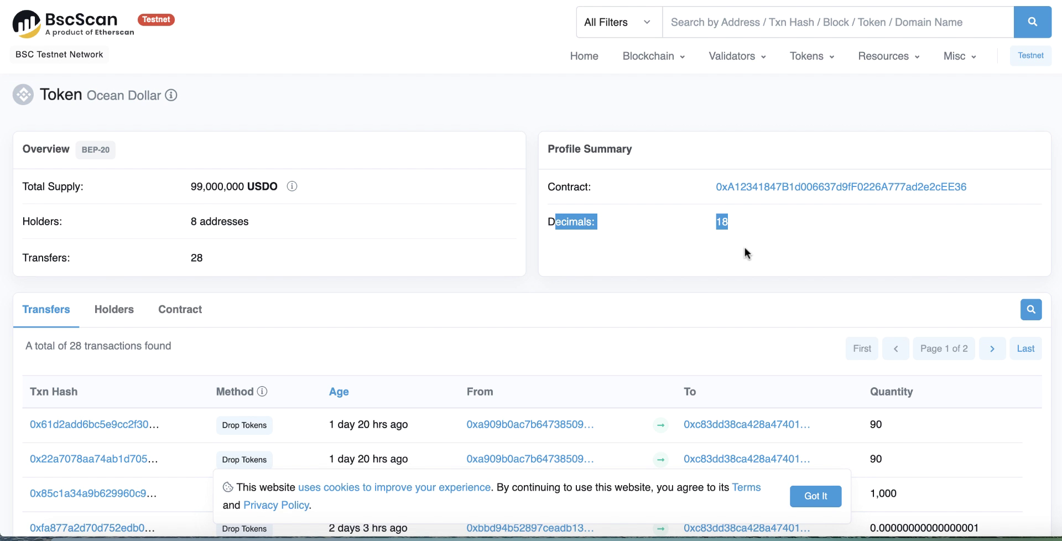
key("super+w")
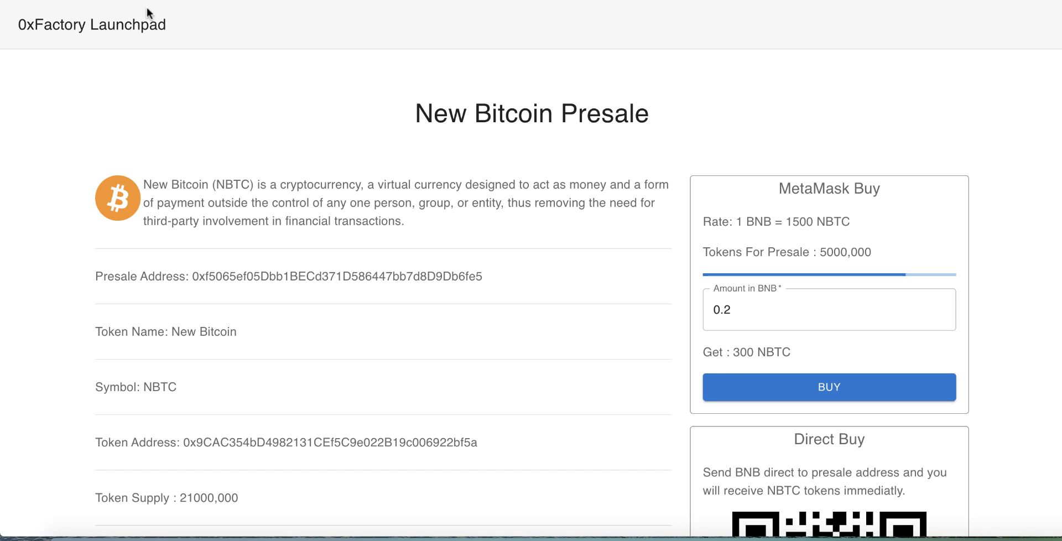
key("super+w")
Re-enter 18 as the token decimal and review all form fields against BscScan's Decimals value
left_click(297, 430)
key("BackSpace")
type("8")
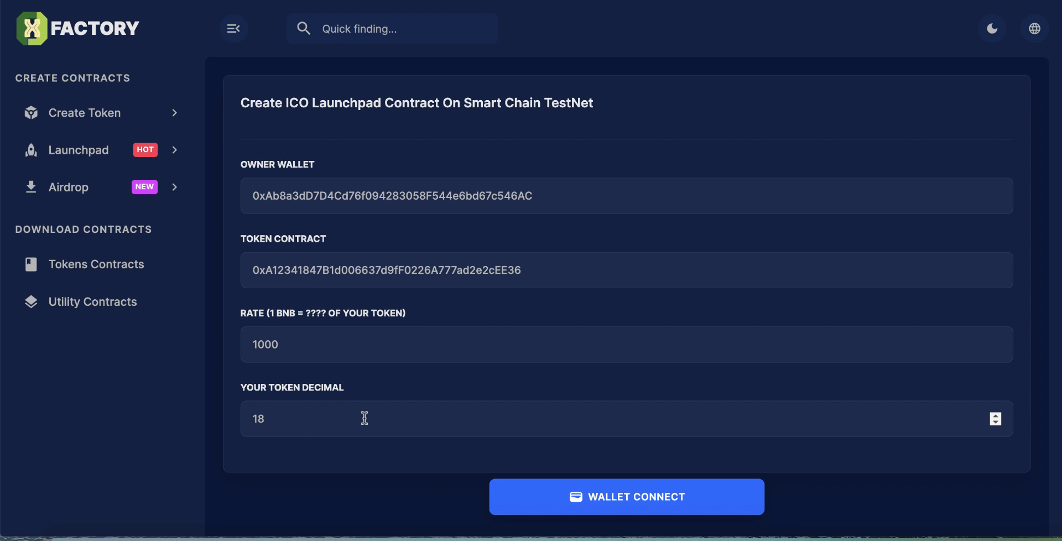
left_click_drag(245, 171, 313, 167)
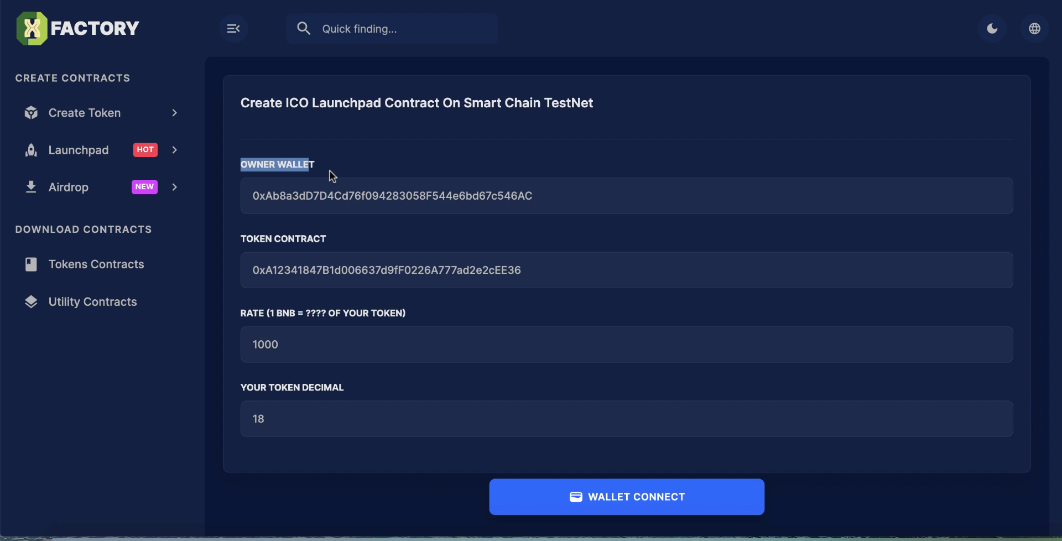
left_click_drag(263, 238, 288, 238)
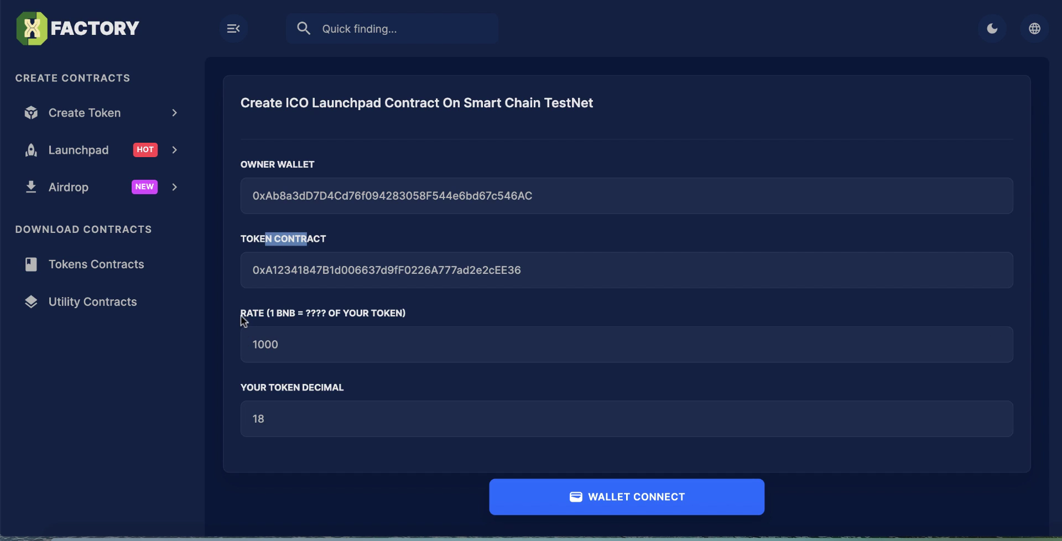
left_click_drag(241, 314, 298, 316)
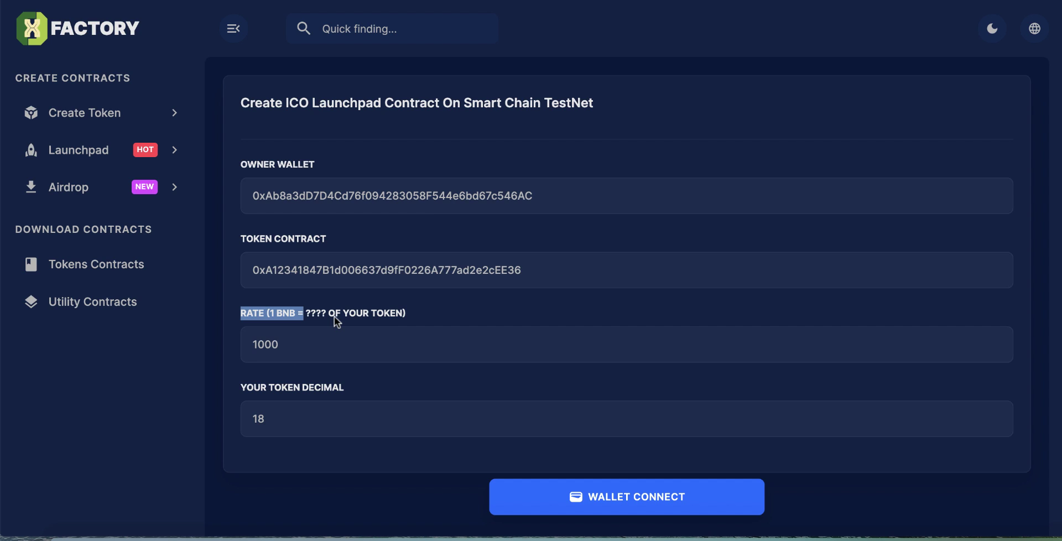
left_click(313, 352)
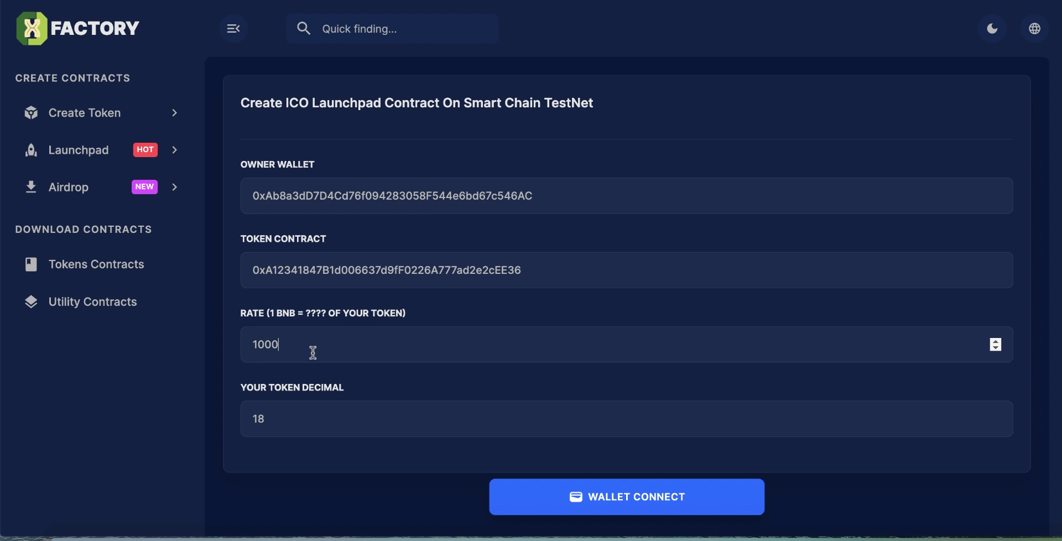
left_click_drag(249, 398, 305, 395)
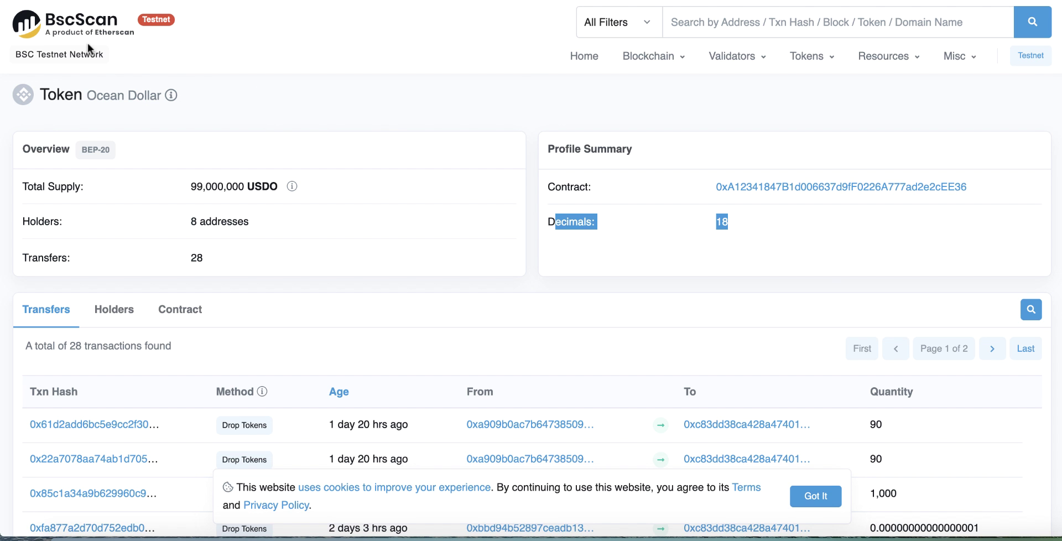
left_click(734, 235)
left_click_drag(717, 224, 713, 224)
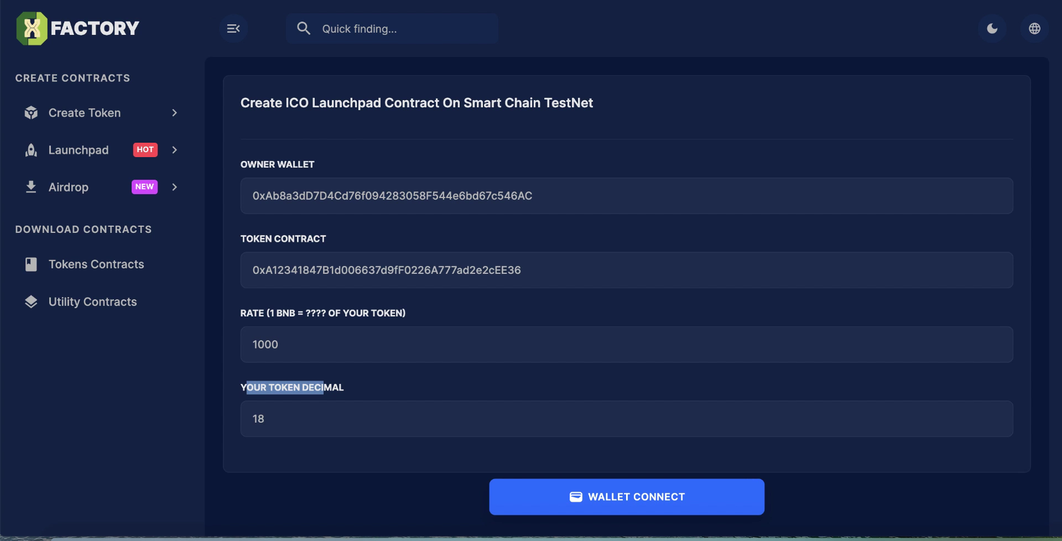
left_click(356, 403)
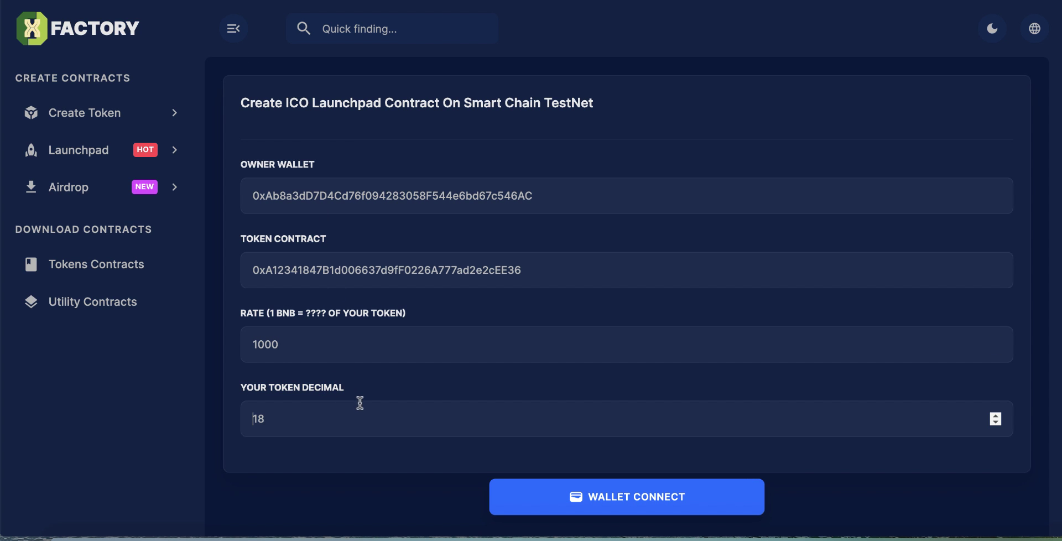
Connect the wallet, create the launchpad, and confirm the 0.015 TBNB deployment transaction in MetaMask
left_click(636, 505)
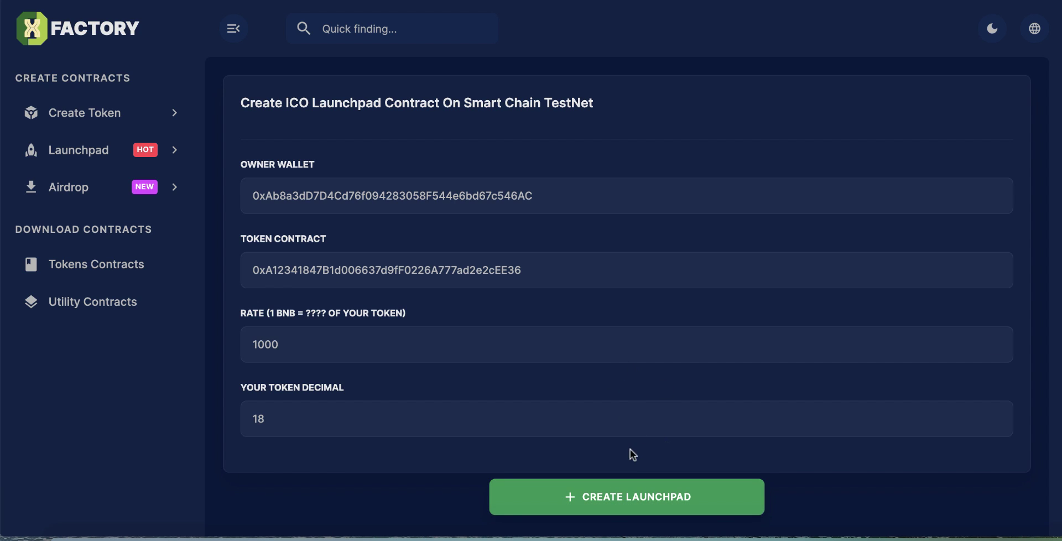
left_click(628, 505)
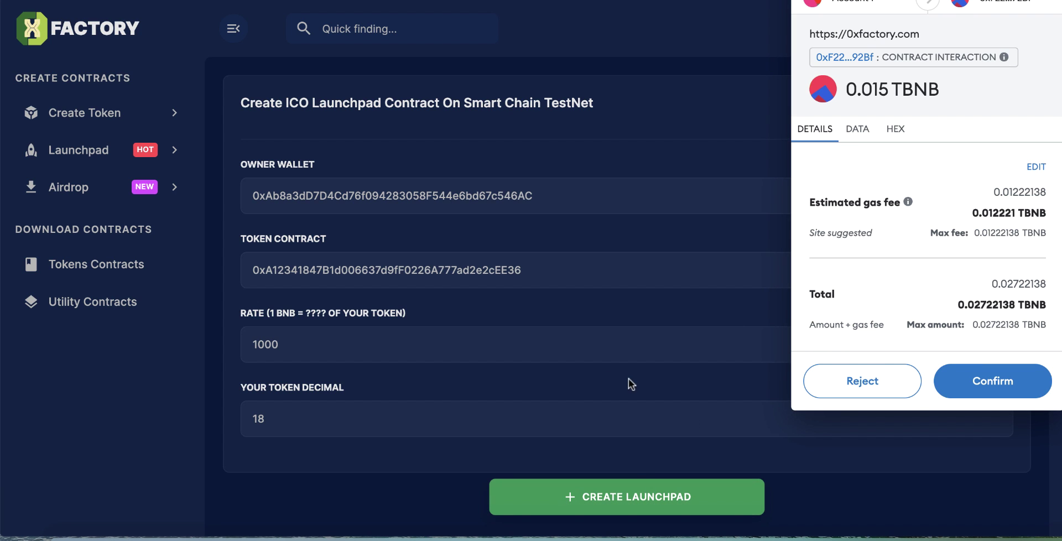
left_click(1035, 380)
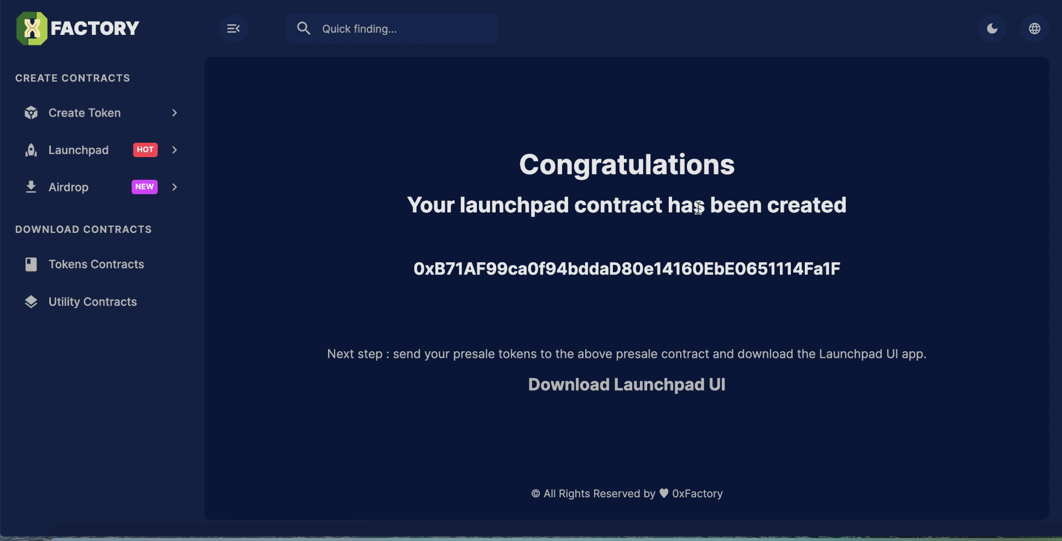
left_click_drag(841, 268, 372, 268)
double_click(753, 272)
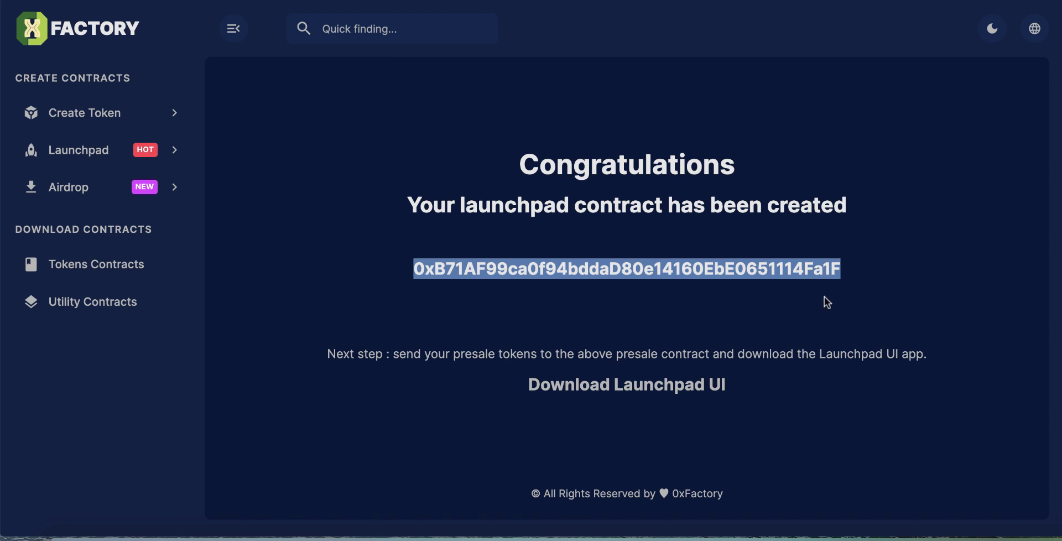
left_click(391, 271)
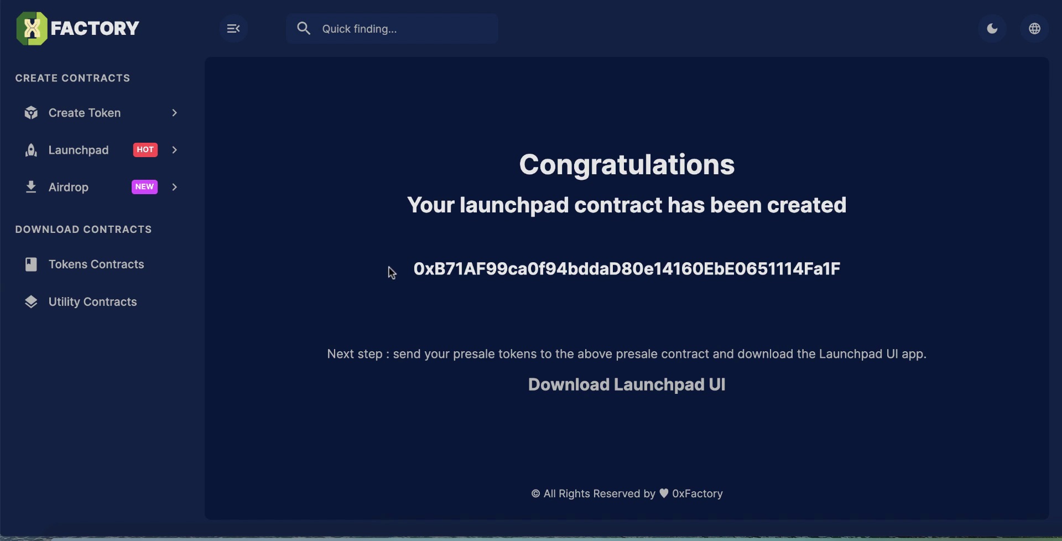
left_click_drag(858, 271, 432, 274)
left_click(390, 274)
double_click(390, 274)
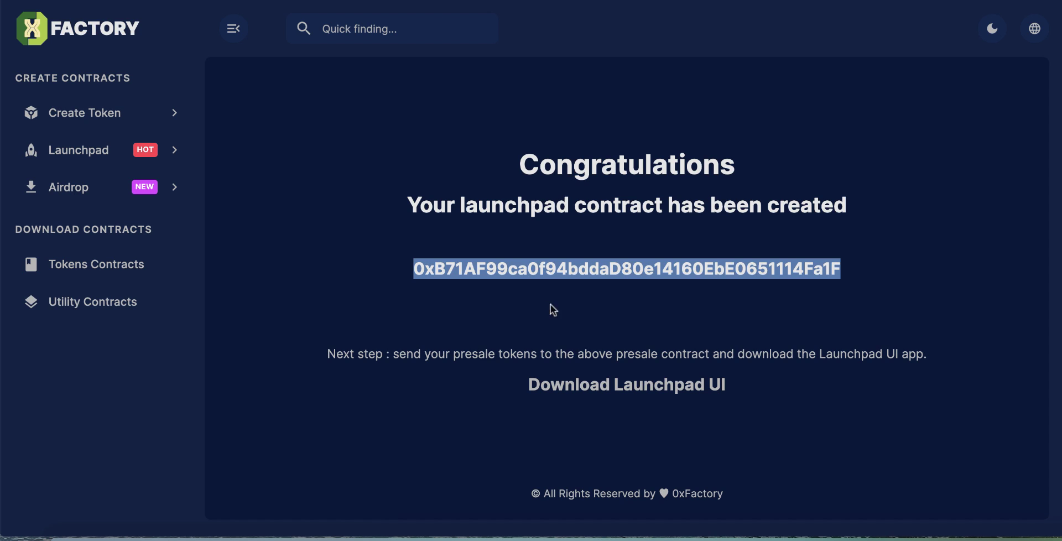
left_click(619, 306)
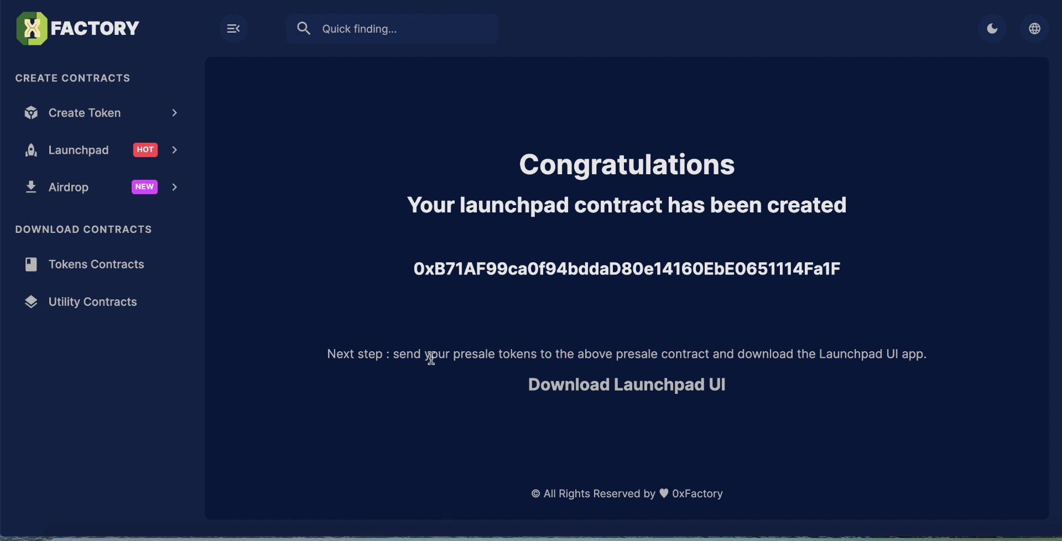
left_click_drag(466, 354, 698, 358)
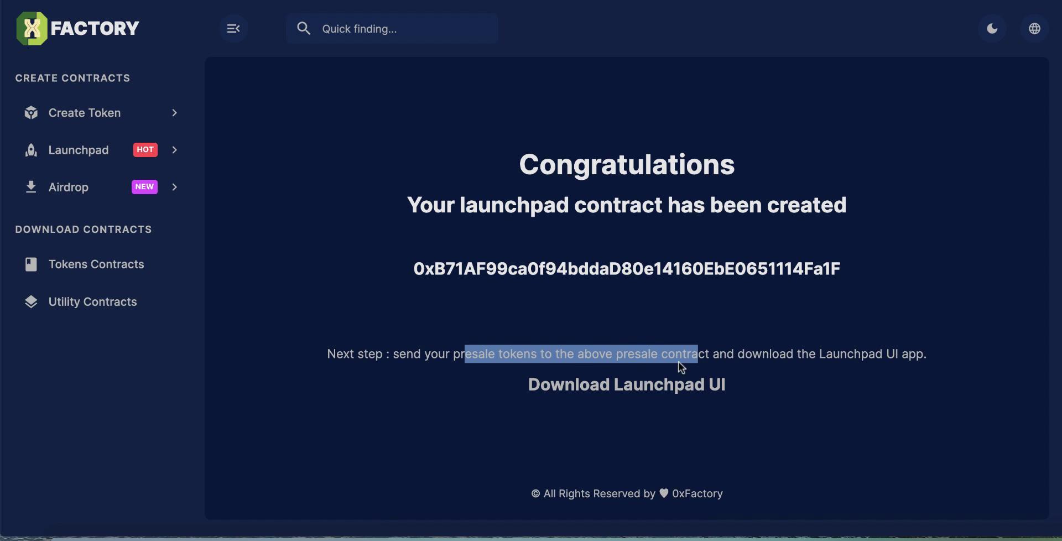
left_click(675, 348)
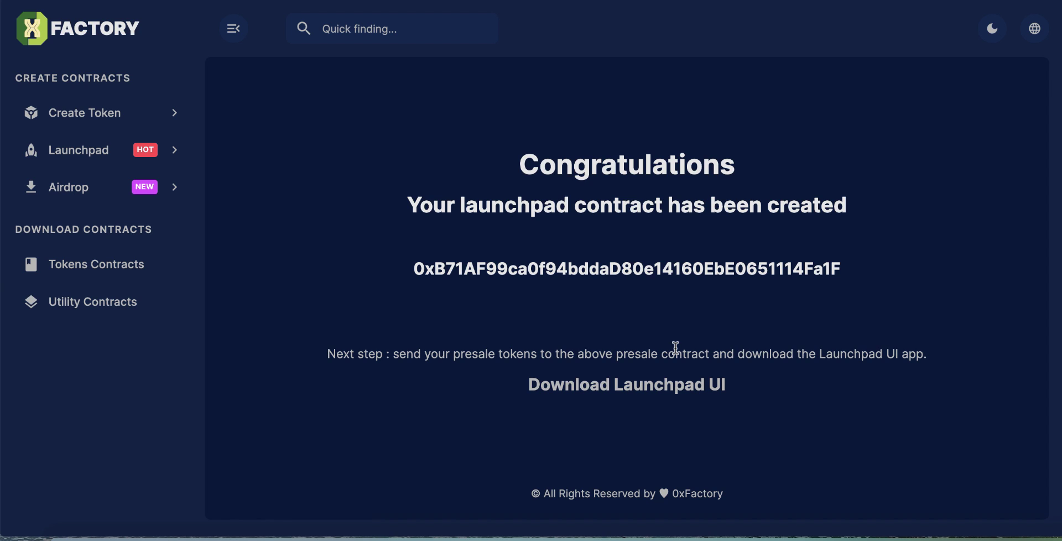
left_click_drag(860, 269, 446, 270)
left_click(389, 270)
left_click_drag(853, 271, 403, 269)
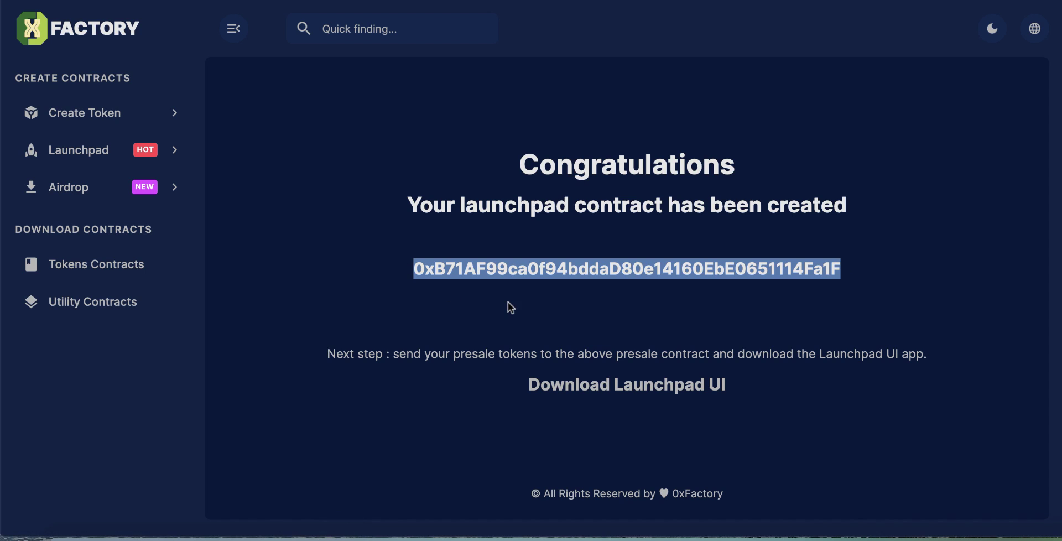
left_click(592, 281)
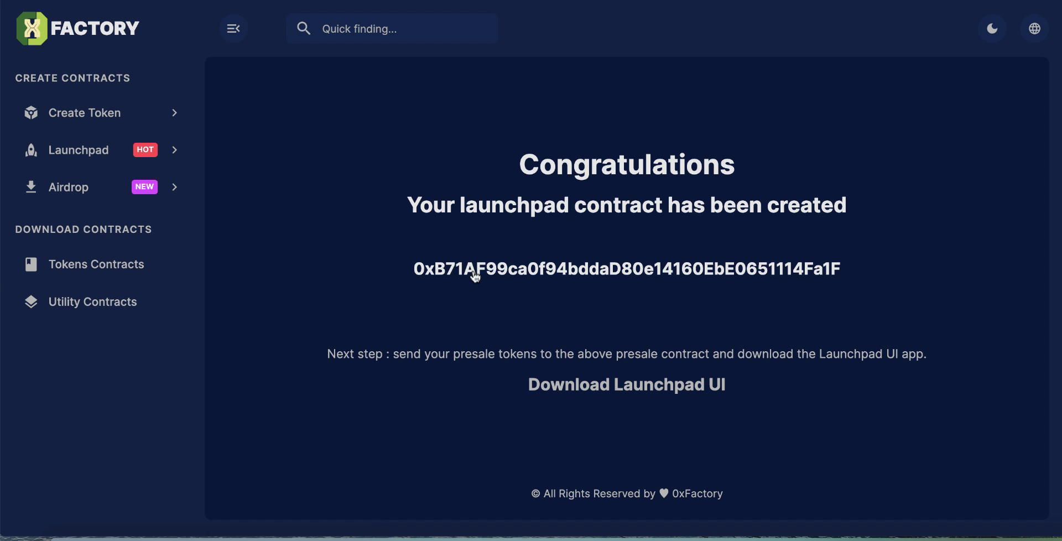
double_click(442, 278)
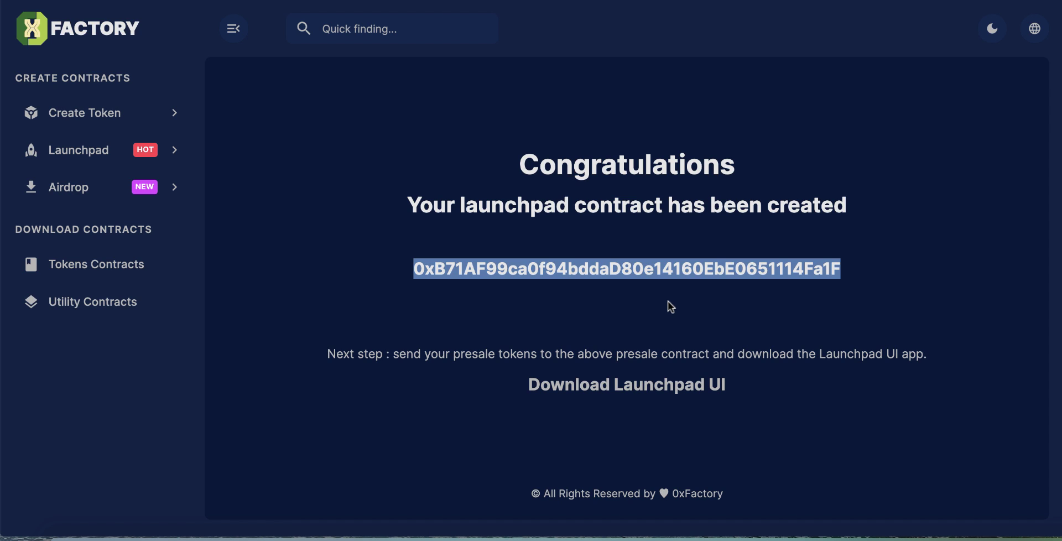
left_click(637, 327)
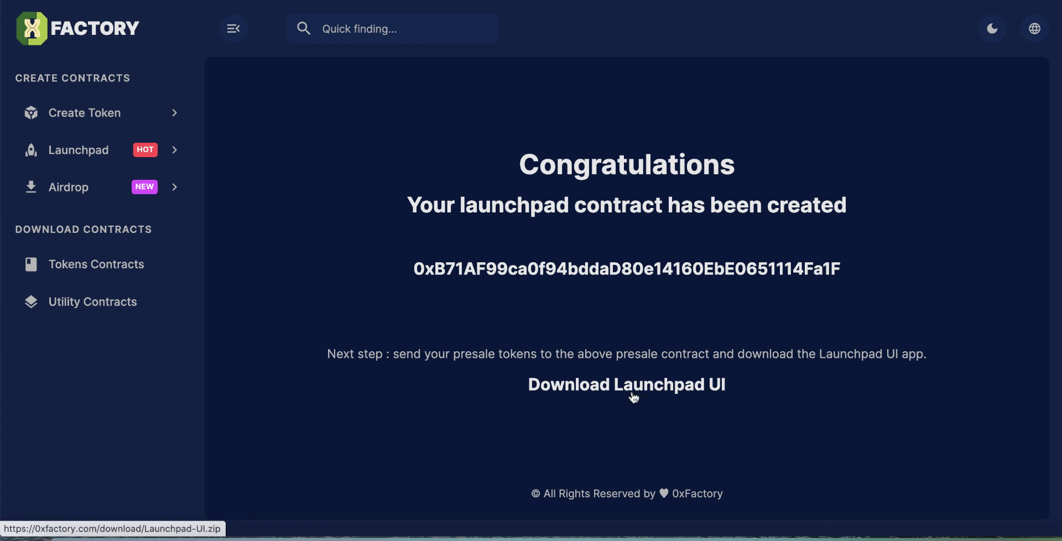